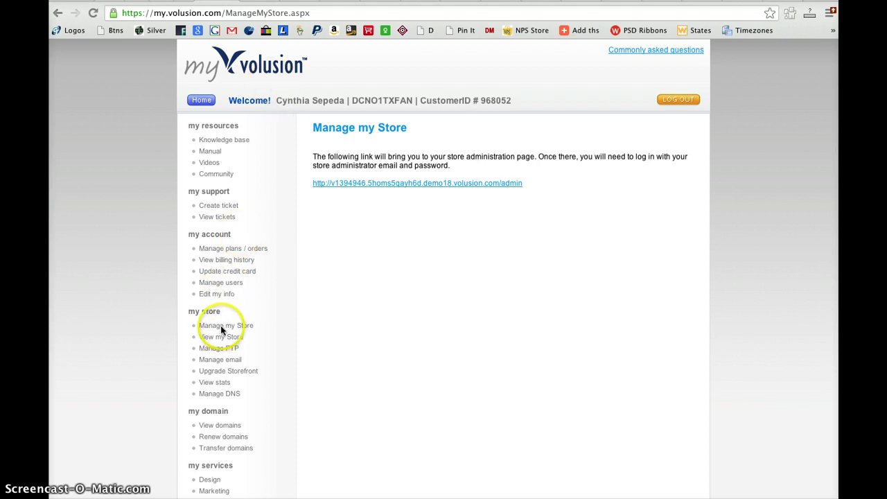
- Open the store's administration page from the Volusion account and log in as the store administrator
{"action": "left_click", "coordinate": [243, 324]}
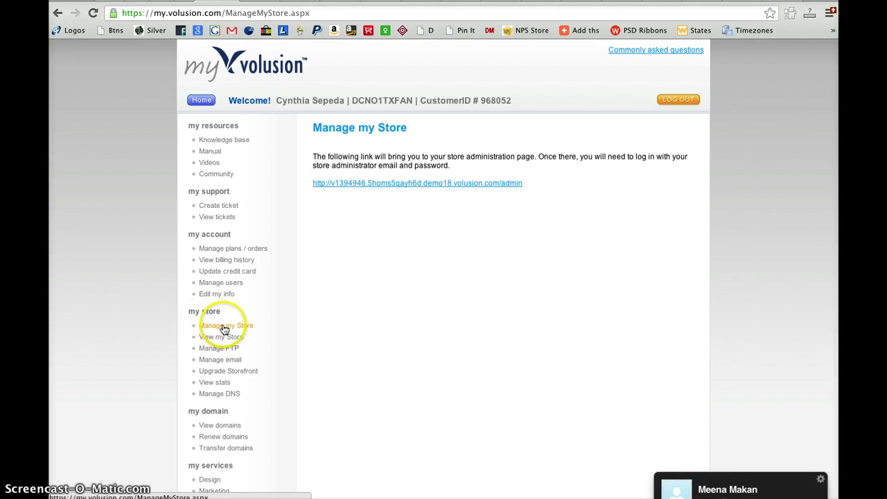
{"action": "left_click", "coordinate": [402, 185]}
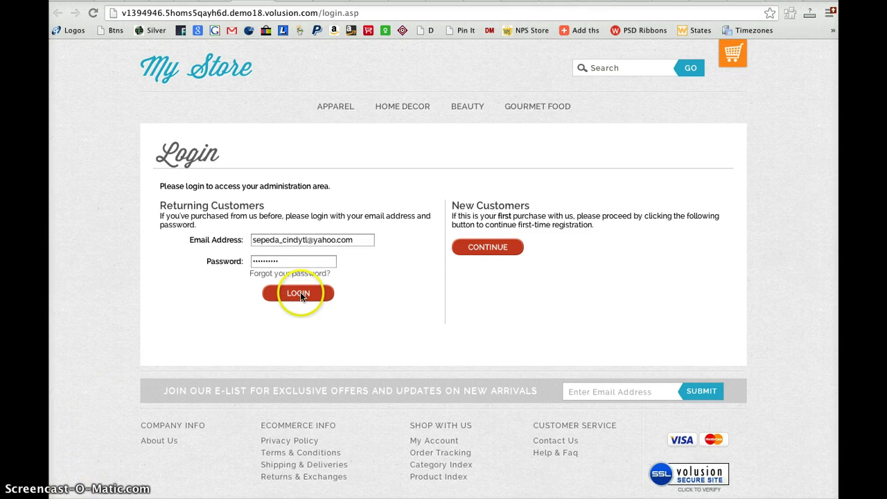
{"action": "left_click", "coordinate": [300, 292]}
{"action": "left_click", "coordinate": [300, 292]}
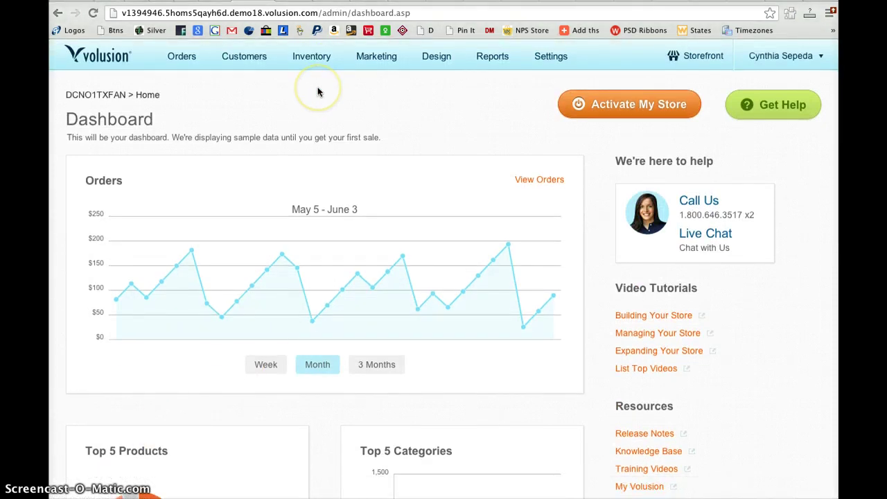
- Open the inventory categories and delete the Apparel category from Nav Menu 1, choosing to delete this category only
{"action": "left_click", "coordinate": [318, 56]}
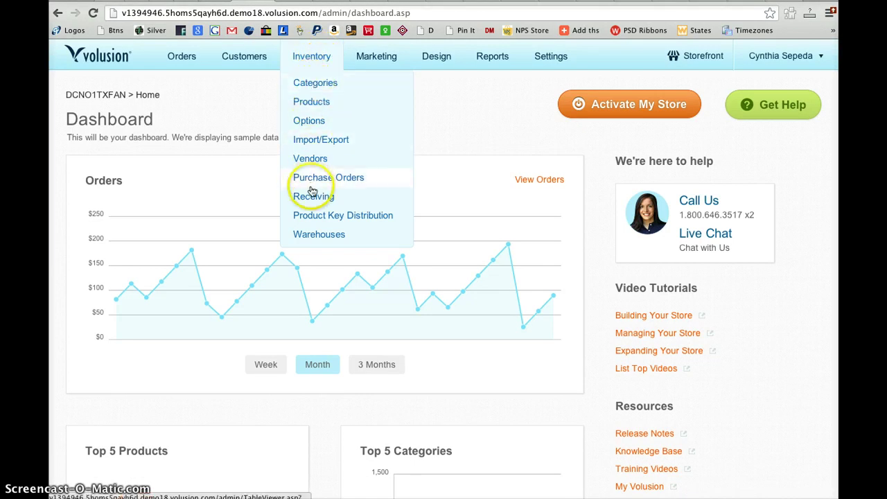
{"action": "left_click", "coordinate": [323, 87]}
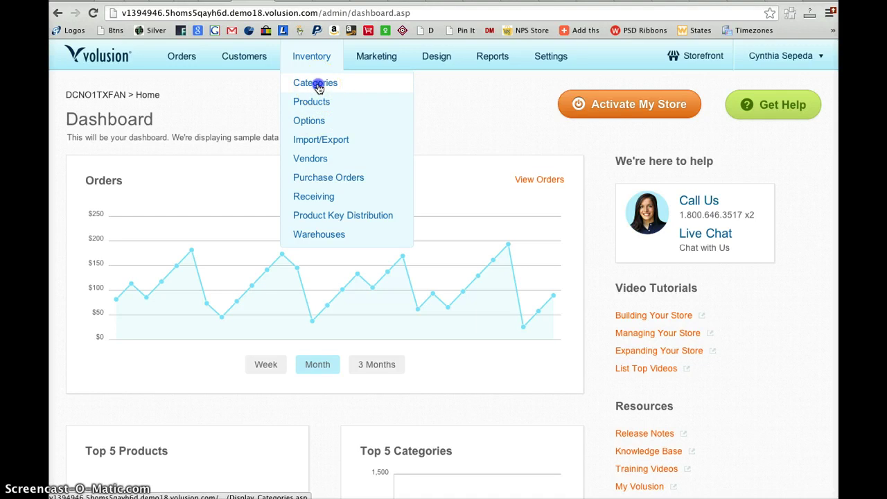
{"action": "left_click", "coordinate": [318, 87]}
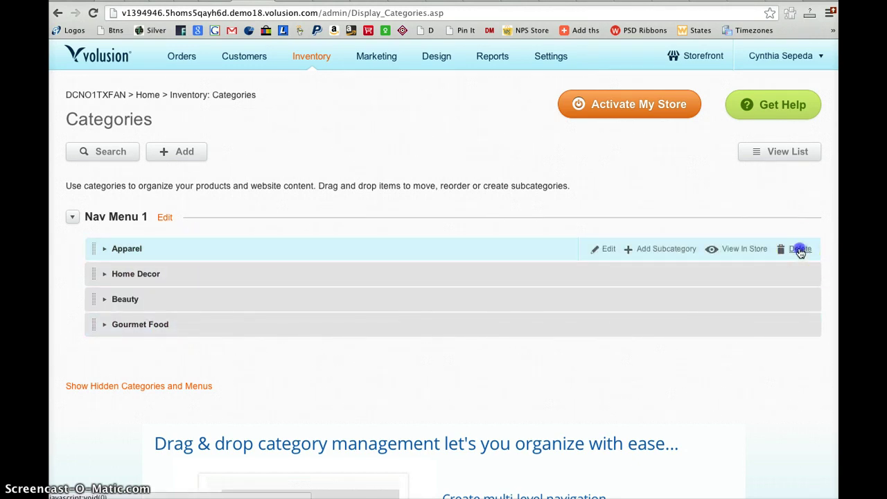
{"action": "left_click", "coordinate": [801, 251]}
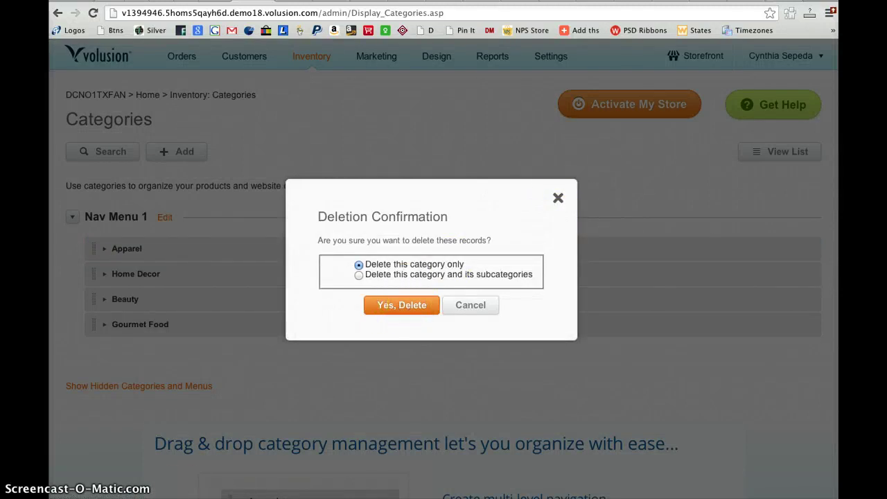
{"action": "left_click", "coordinate": [399, 303]}
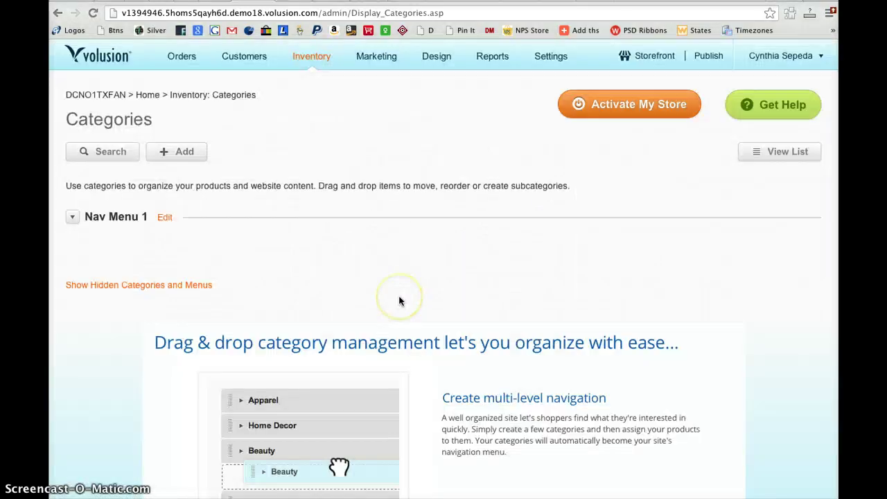
{"action": "left_click", "coordinate": [511, 268]}
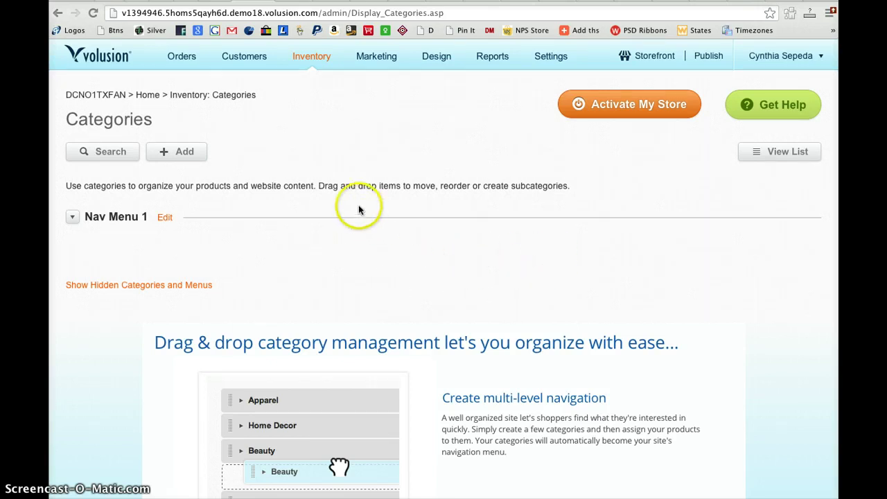
- Add a new category named Preemie Clothing, show it in Nav Menu 1, and save it
{"action": "left_click", "coordinate": [179, 154]}
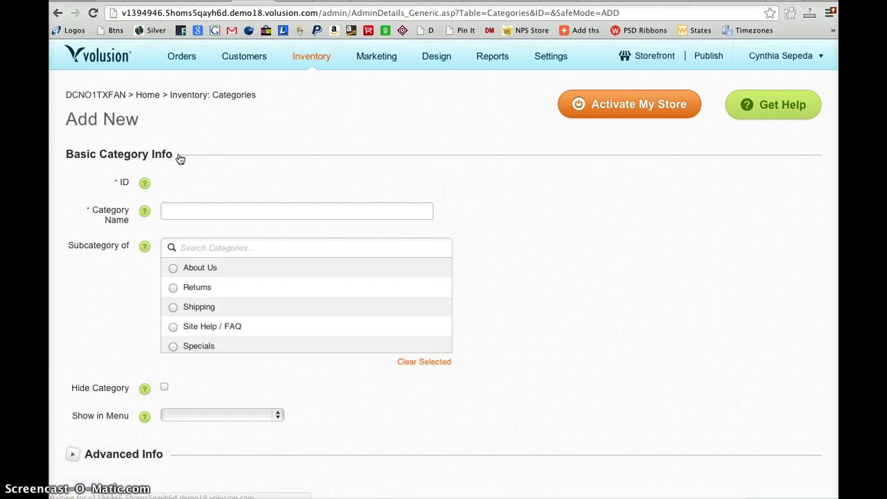
{"action": "left_click", "coordinate": [181, 212]}
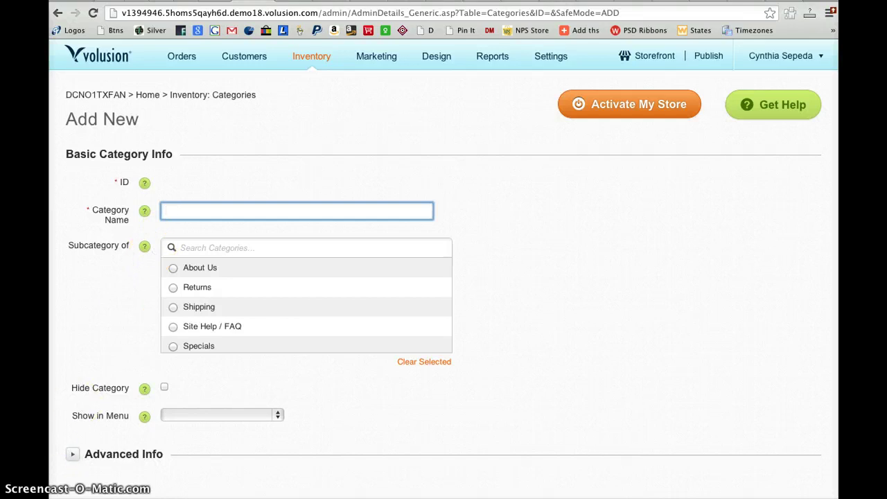
{"action": "type", "text": "Preemie Clothing"}
{"action": "scroll", "coordinate": [208, 396], "scroll_direction": "down", "scroll_amount": 1}
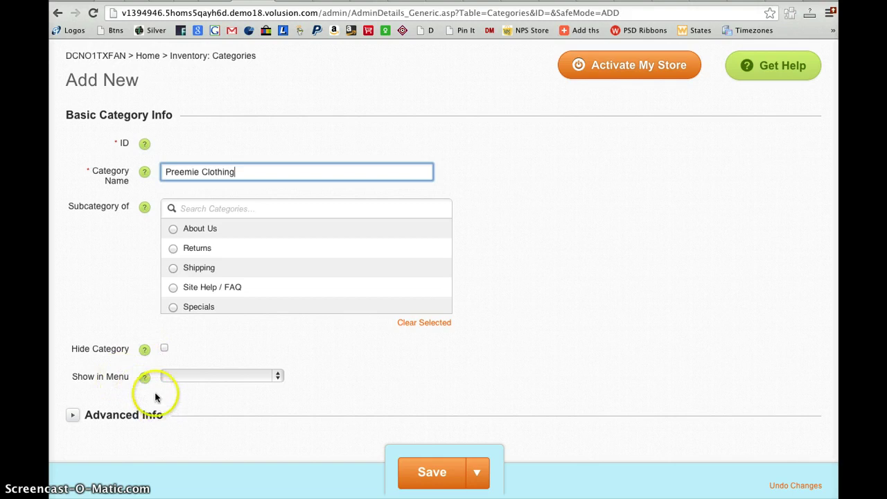
{"action": "left_click", "coordinate": [277, 376]}
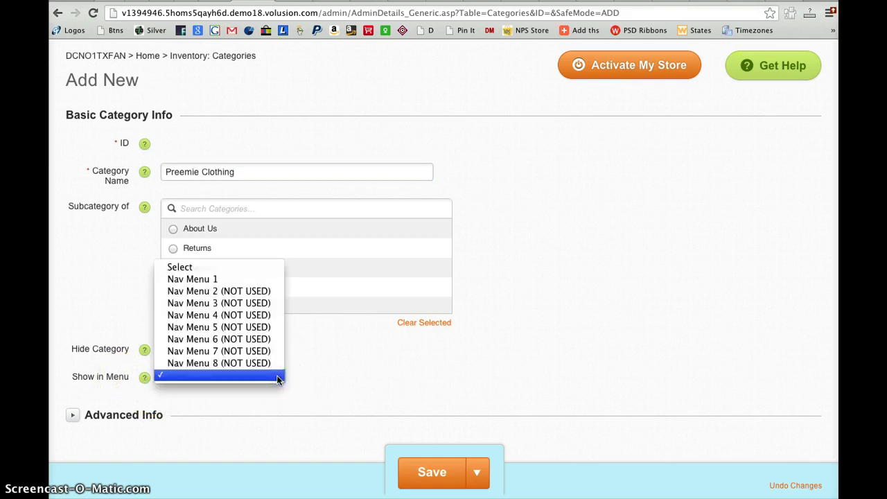
{"action": "left_click", "coordinate": [208, 281]}
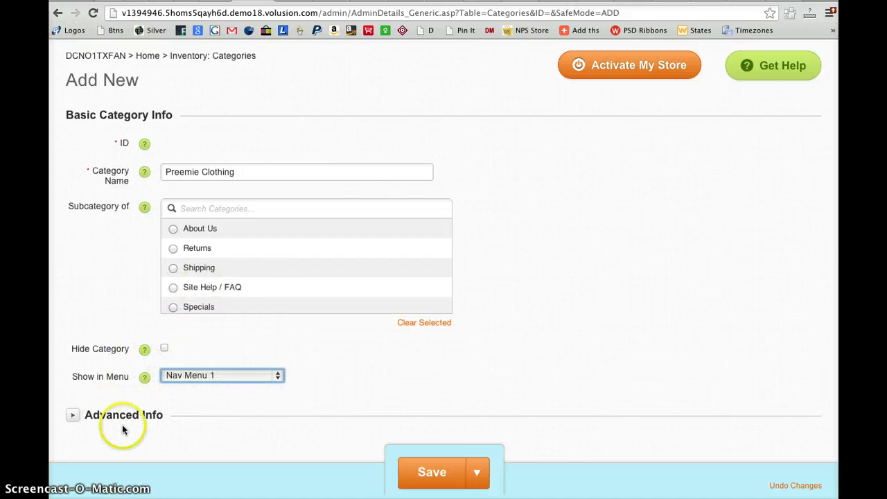
{"action": "scroll", "coordinate": [206, 435], "scroll_direction": "down", "scroll_amount": 2}
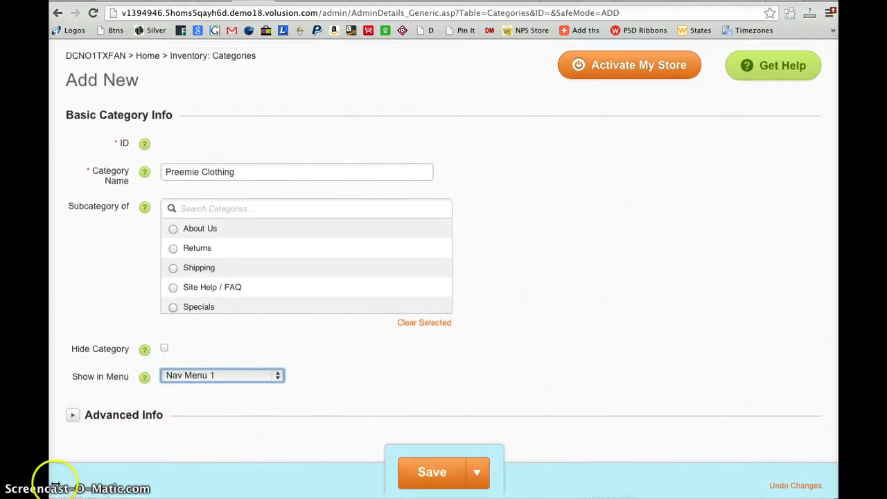
{"action": "left_click", "coordinate": [437, 478]}
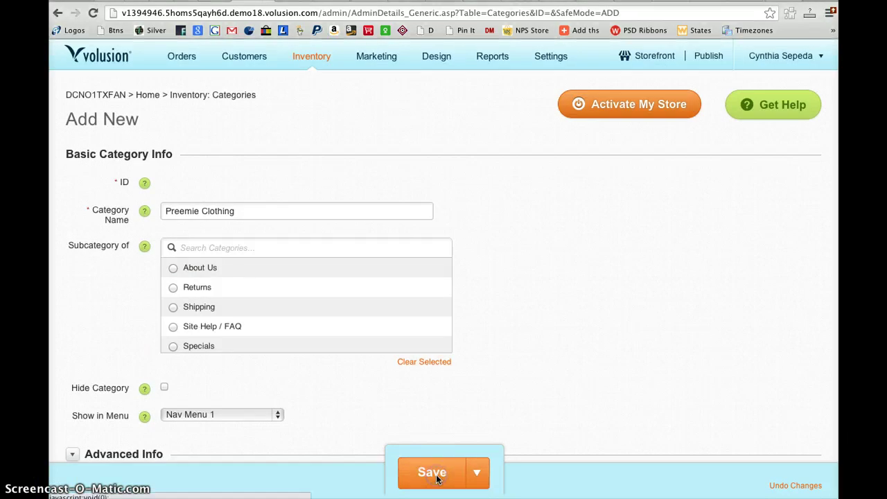
{"action": "left_click", "coordinate": [437, 478]}
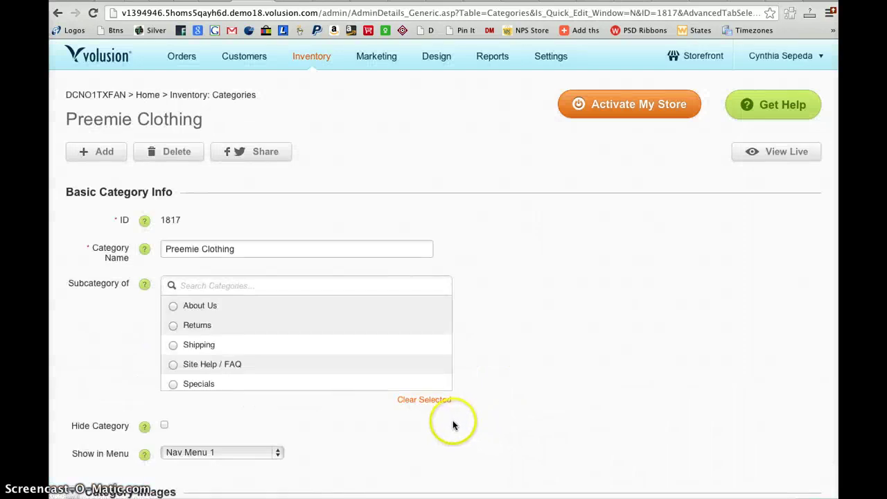
- Open the inventory's product list and start adding a new product
{"action": "scroll", "coordinate": [507, 344], "scroll_direction": "down", "scroll_amount": 8}
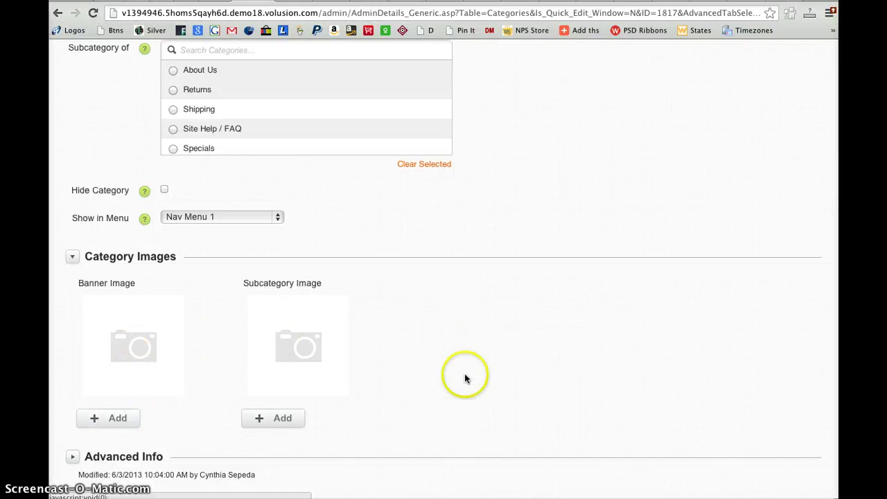
{"action": "scroll", "coordinate": [451, 340], "scroll_direction": "down", "scroll_amount": 1}
{"action": "scroll", "coordinate": [451, 340], "scroll_direction": "up", "scroll_amount": 8}
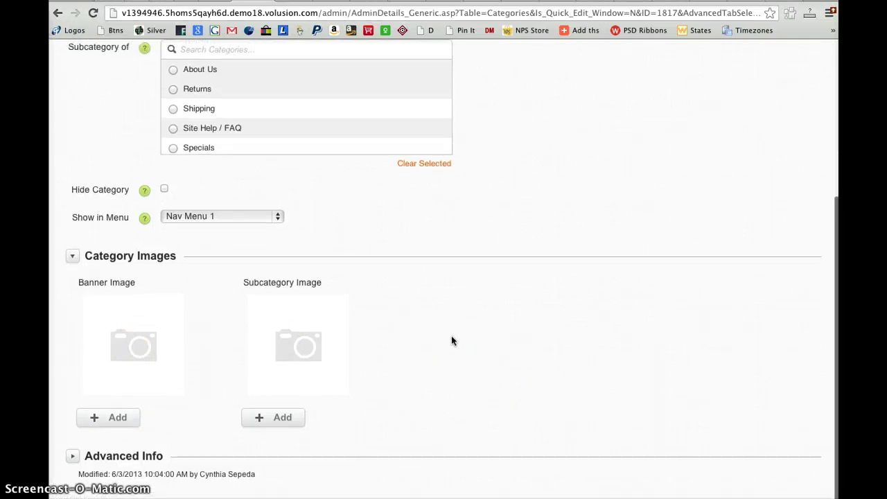
{"action": "mouse_move", "coordinate": [311, 59]}
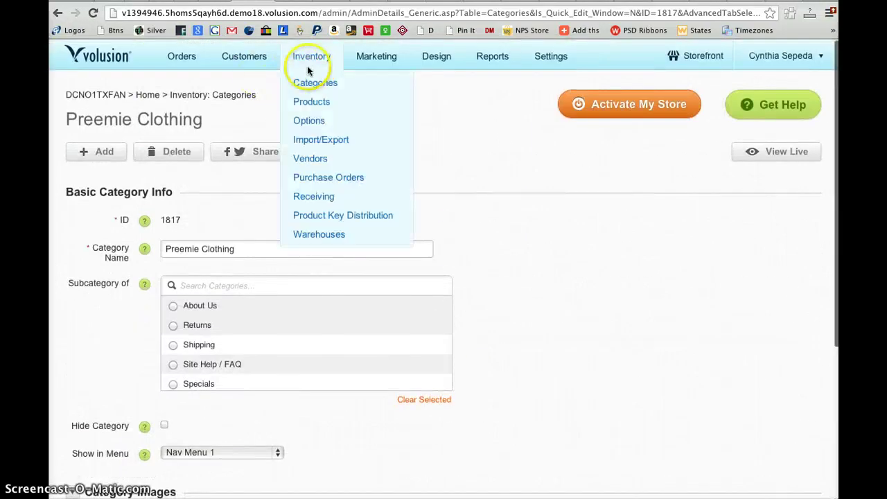
{"action": "left_click", "coordinate": [312, 104]}
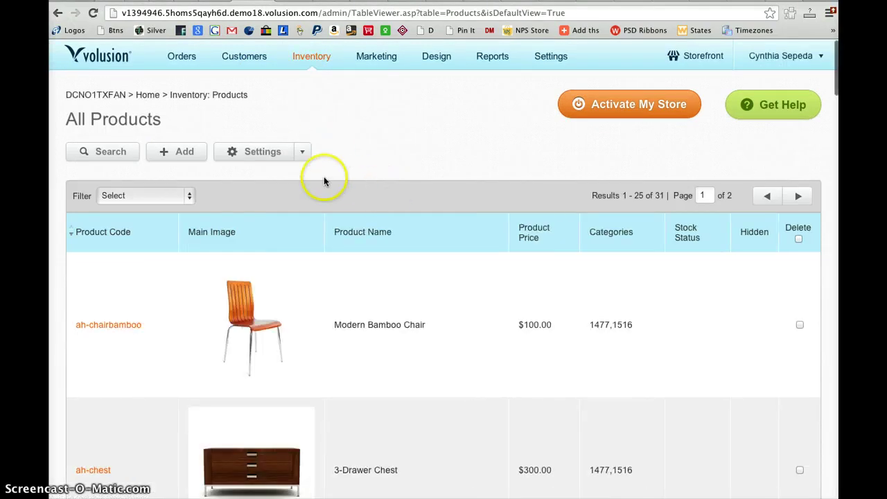
{"action": "left_click", "coordinate": [175, 156]}
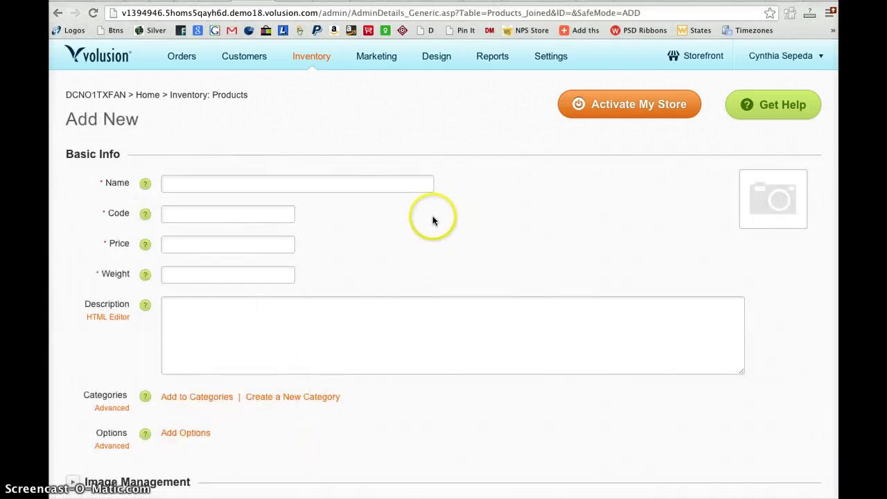
- Go through the new product's Name, Code, Price, Weight and Description fields without filling them in
{"action": "left_click", "coordinate": [188, 184]}
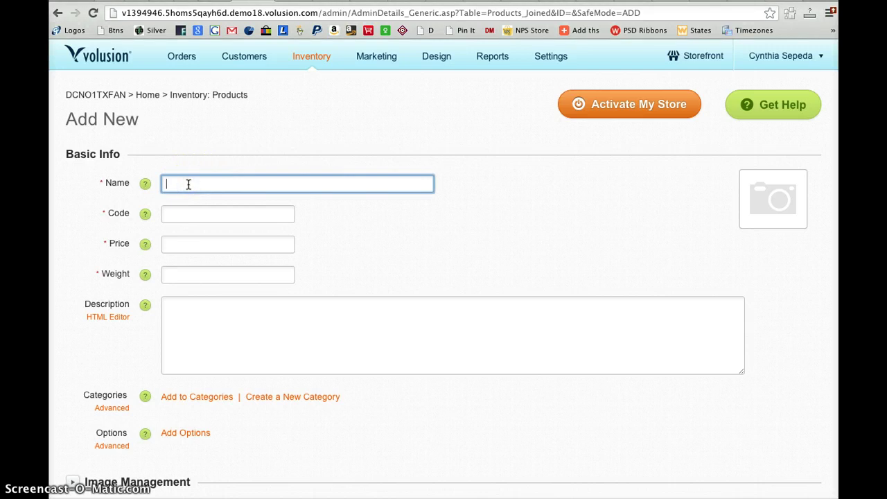
{"action": "scroll", "coordinate": [188, 184], "scroll_direction": "down", "scroll_amount": 1}
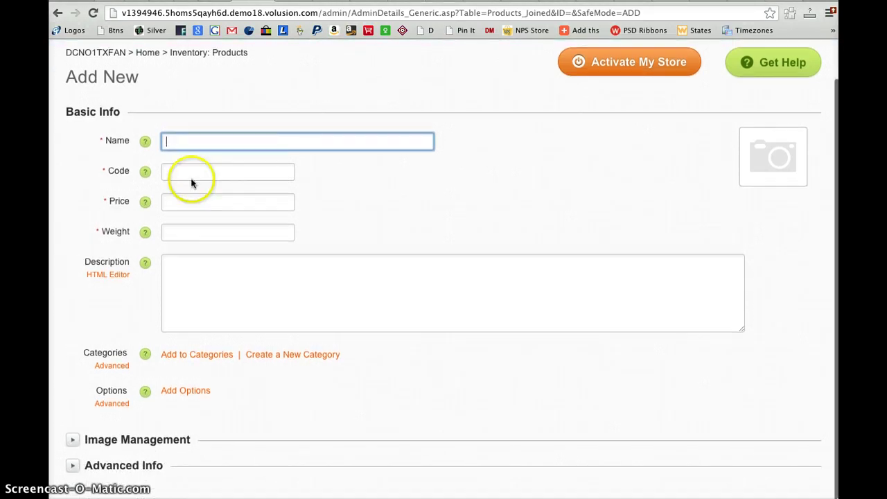
{"action": "left_click", "coordinate": [192, 173]}
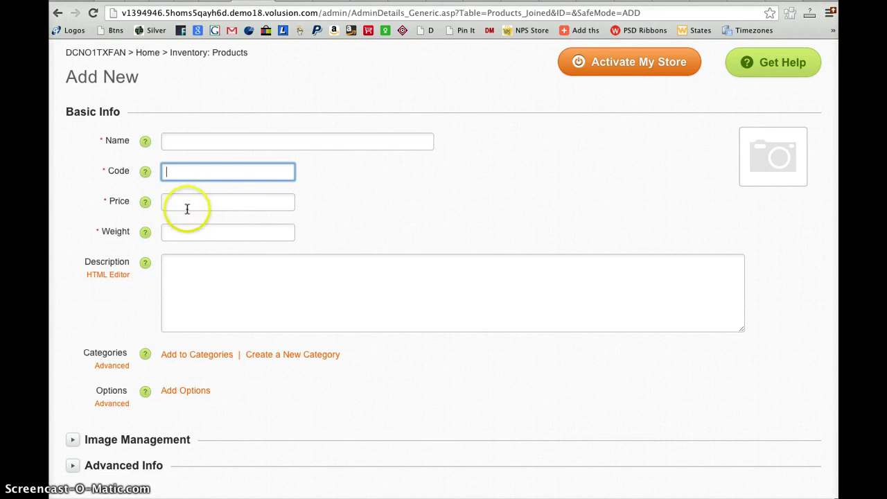
{"action": "left_click", "coordinate": [187, 203]}
{"action": "left_click", "coordinate": [184, 232]}
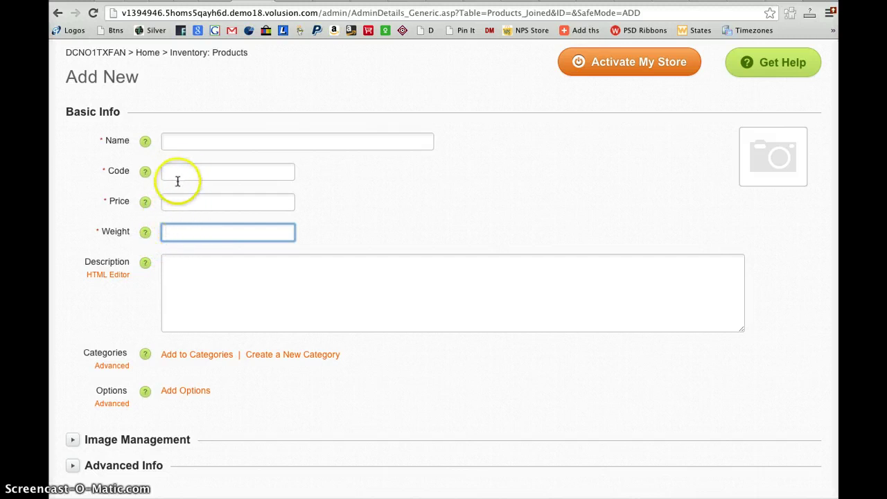
{"action": "left_click", "coordinate": [198, 289]}
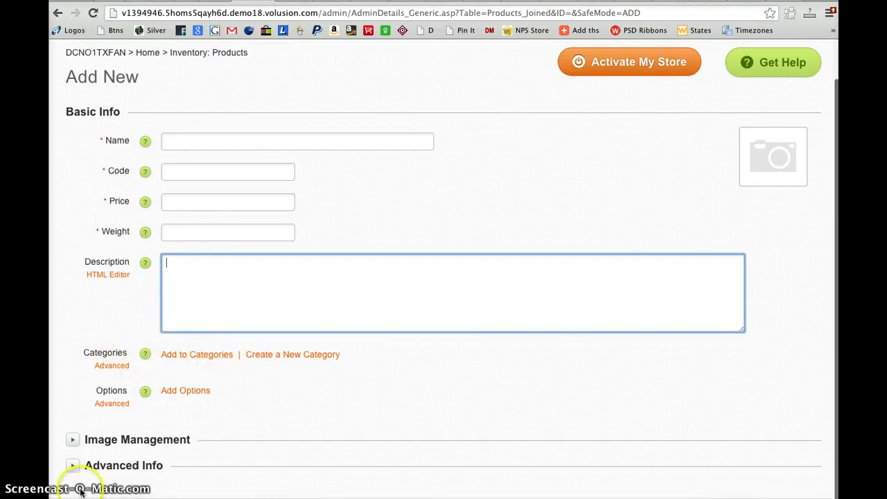
{"action": "left_click", "coordinate": [340, 396]}
- Select Preemie Clothing in the new product's category selection, and close the selection without saving
{"action": "left_click", "coordinate": [202, 358]}
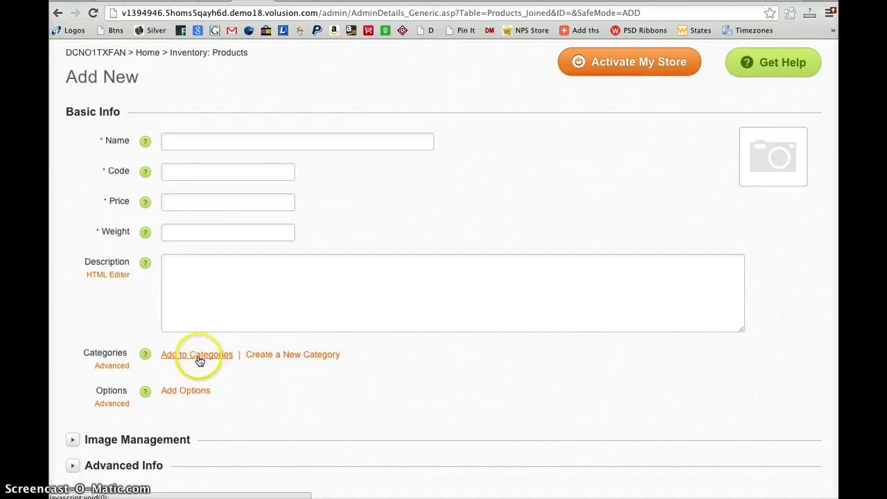
{"action": "left_click", "coordinate": [199, 358]}
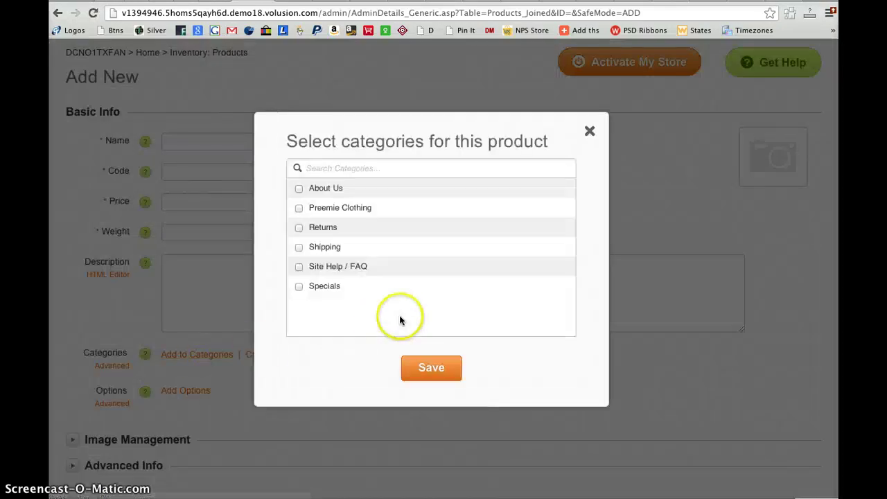
{"action": "left_click", "coordinate": [300, 208]}
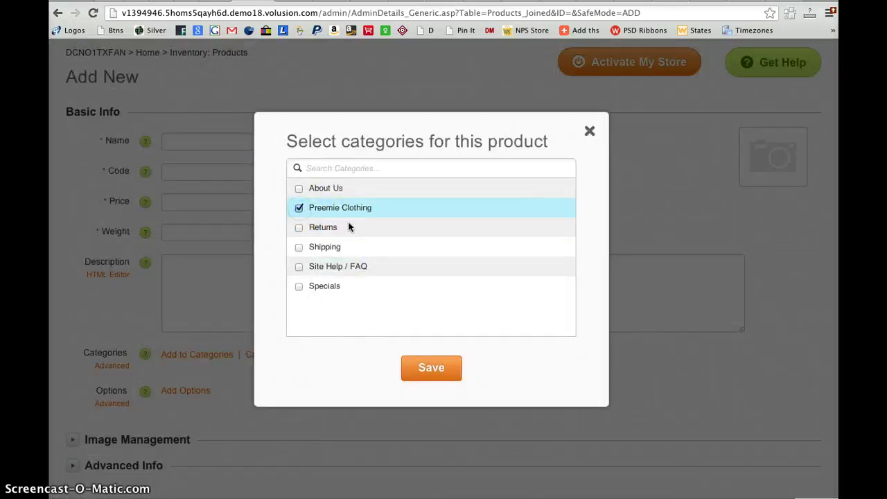
{"action": "left_click", "coordinate": [589, 132]}
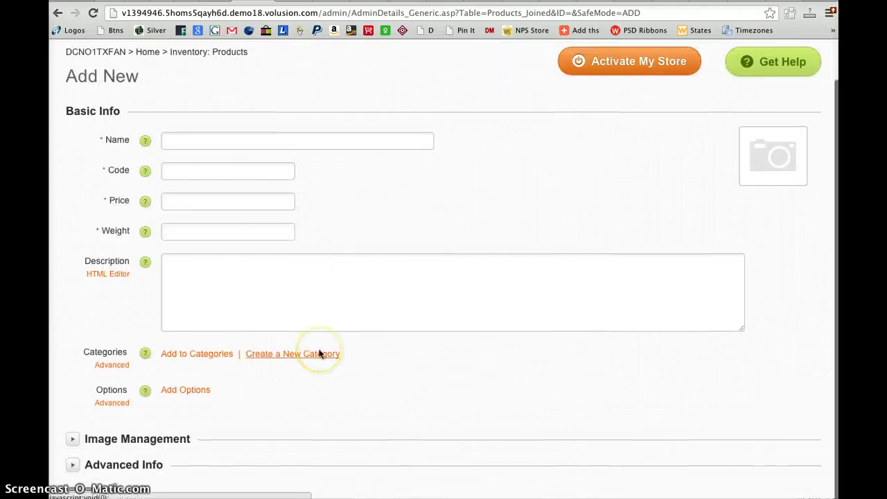
- Expand the new product's Image Management section and examine where product images are added
{"action": "scroll", "coordinate": [318, 354], "scroll_direction": "down", "scroll_amount": 1}
{"action": "scroll", "coordinate": [319, 354], "scroll_direction": "up", "scroll_amount": 1}
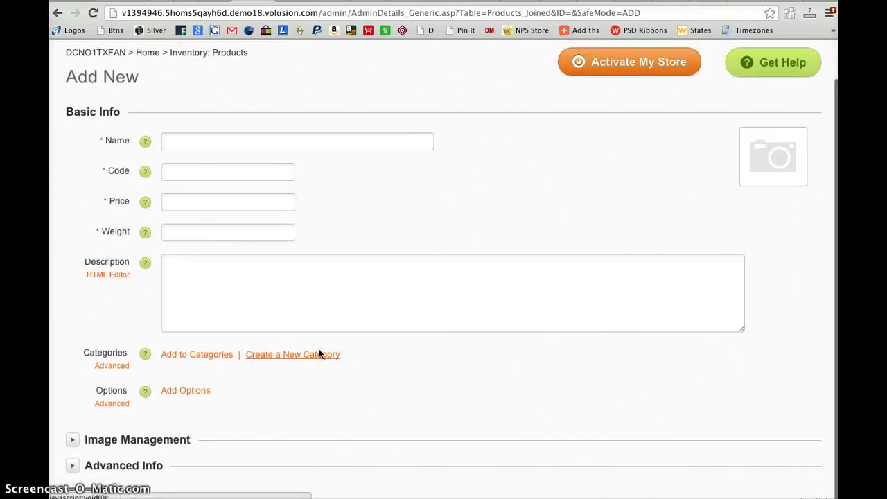
{"action": "left_click", "coordinate": [139, 444]}
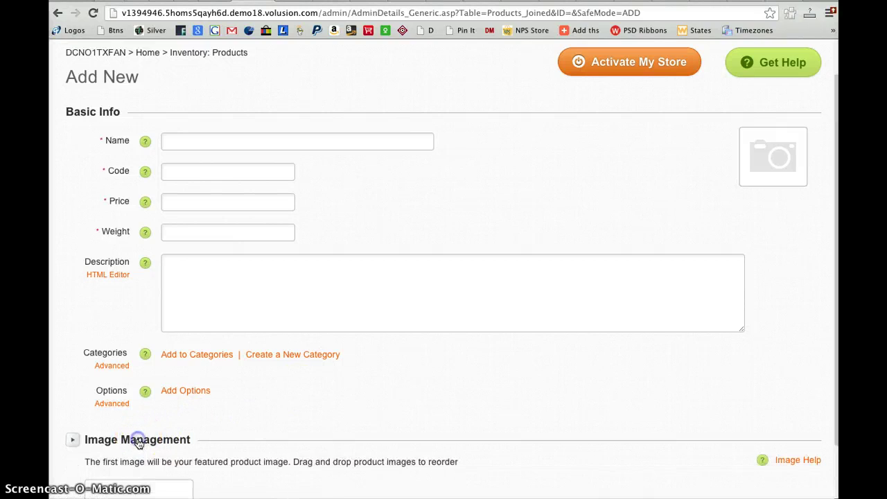
{"action": "scroll", "coordinate": [352, 406], "scroll_direction": "down", "scroll_amount": 5}
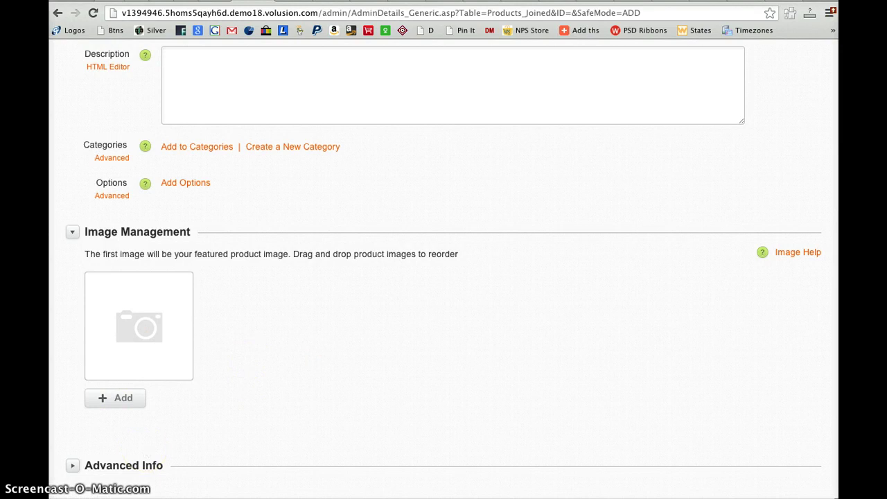
{"action": "scroll", "coordinate": [309, 351], "scroll_direction": "up", "scroll_amount": 5}
{"action": "left_click", "coordinate": [296, 372]}
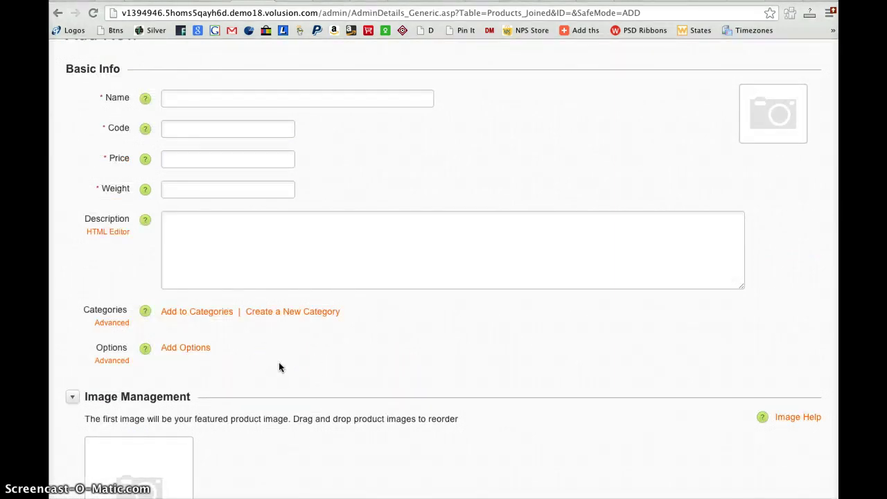
- Open the new product's options selection to view the available option categories, and close it without saving
{"action": "left_click", "coordinate": [182, 350]}
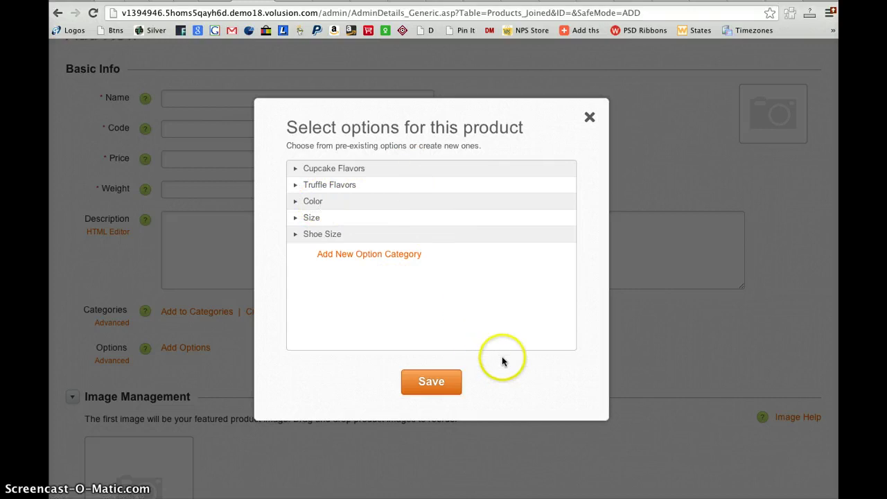
{"action": "left_click", "coordinate": [589, 117]}
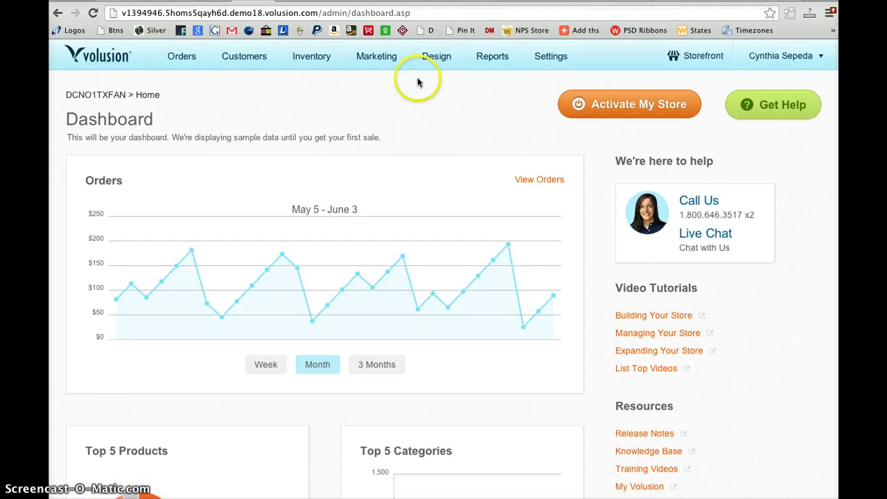
- Open the store design's Site Content and look through the full table of articles
{"action": "mouse_move", "coordinate": [435, 54]}
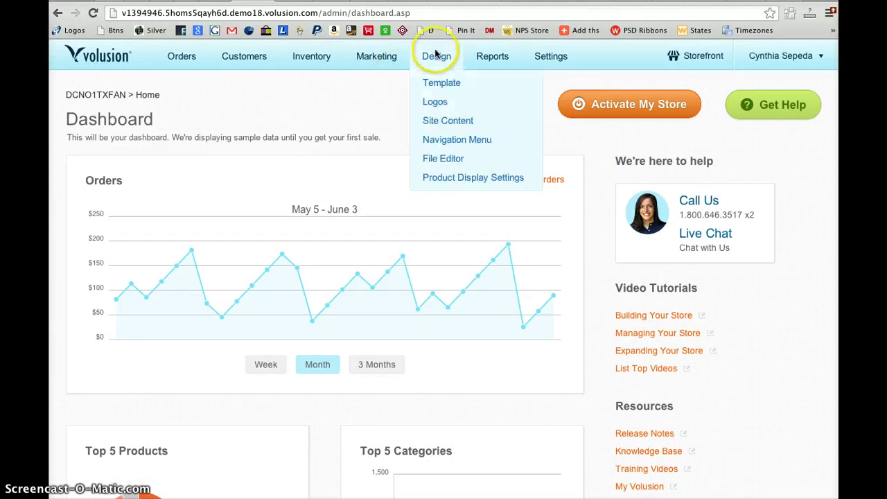
{"action": "left_click", "coordinate": [448, 120]}
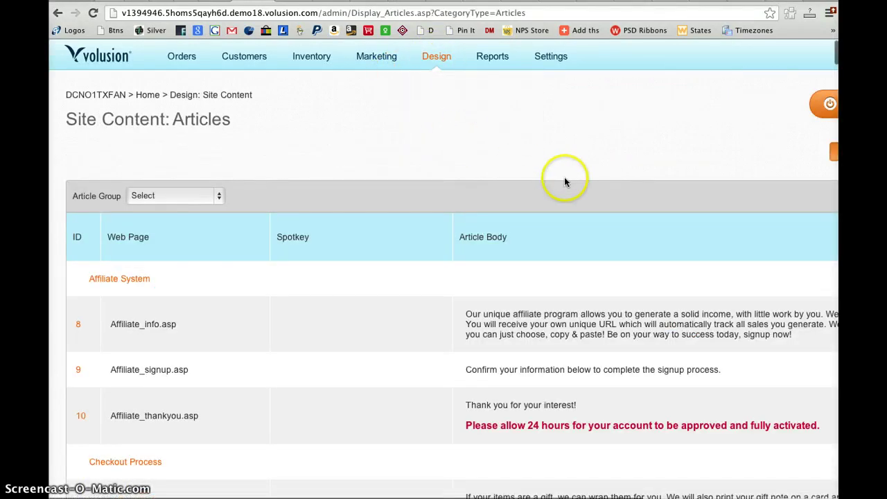
{"action": "scroll", "coordinate": [565, 182], "scroll_direction": "right", "scroll_amount": 5}
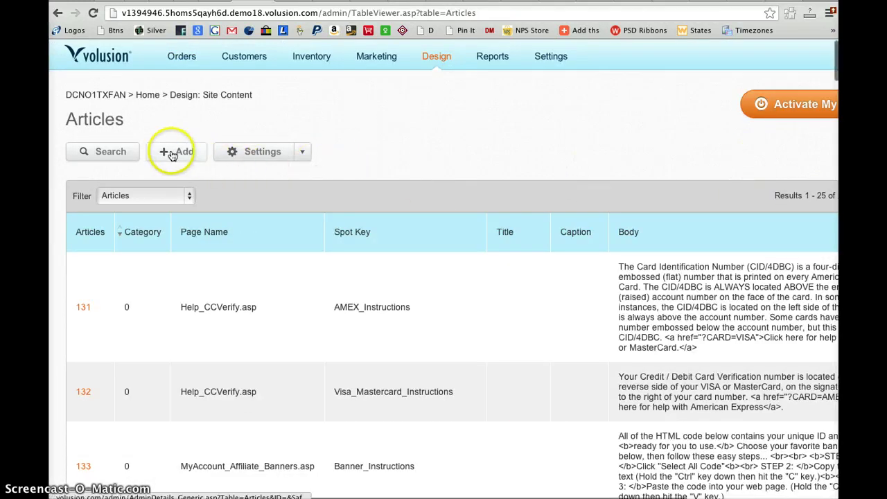
{"action": "scroll", "coordinate": [251, 278], "scroll_direction": "down", "scroll_amount": 3}
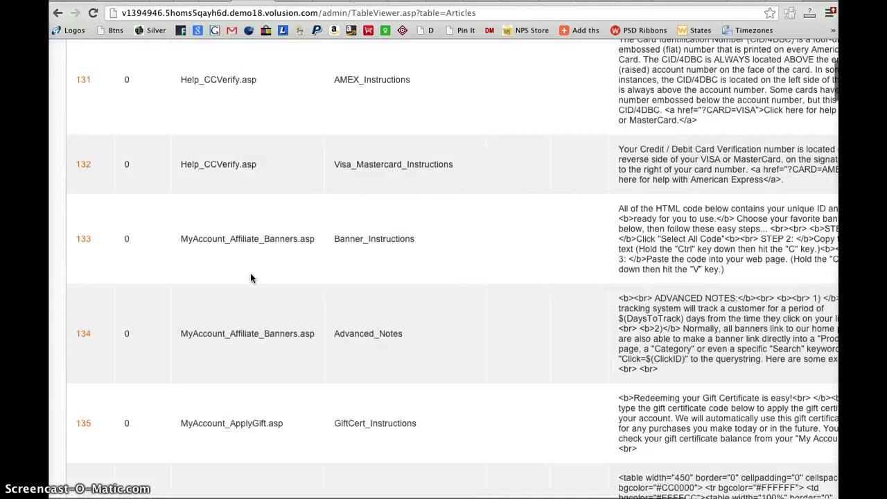
{"action": "scroll", "coordinate": [251, 278], "scroll_direction": "down", "scroll_amount": 5}
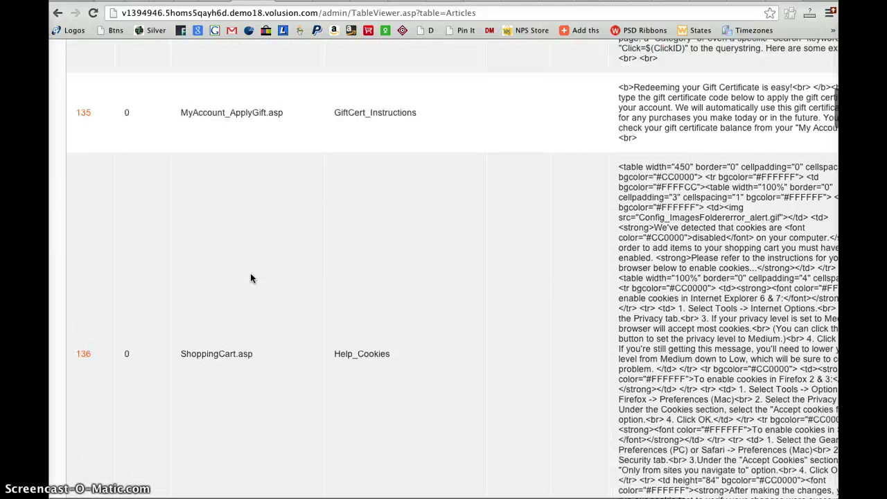
{"action": "scroll", "coordinate": [251, 278], "scroll_direction": "up", "scroll_amount": 10}
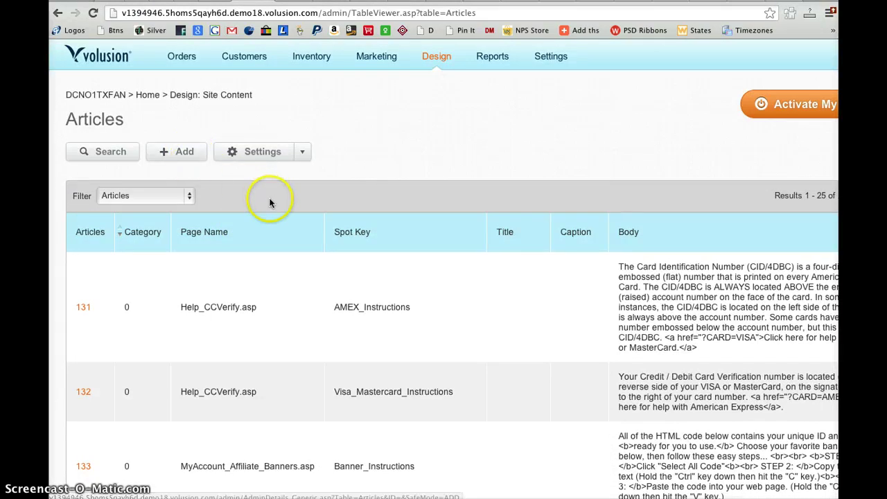
- Open the MyAccount_Affiliate_Banners.asp article with the Banner_Instructions spot key to view its details, and return to the articles table
{"action": "scroll", "coordinate": [284, 235], "scroll_direction": "down", "scroll_amount": 1}
{"action": "scroll", "coordinate": [284, 236], "scroll_direction": "down", "scroll_amount": 3}
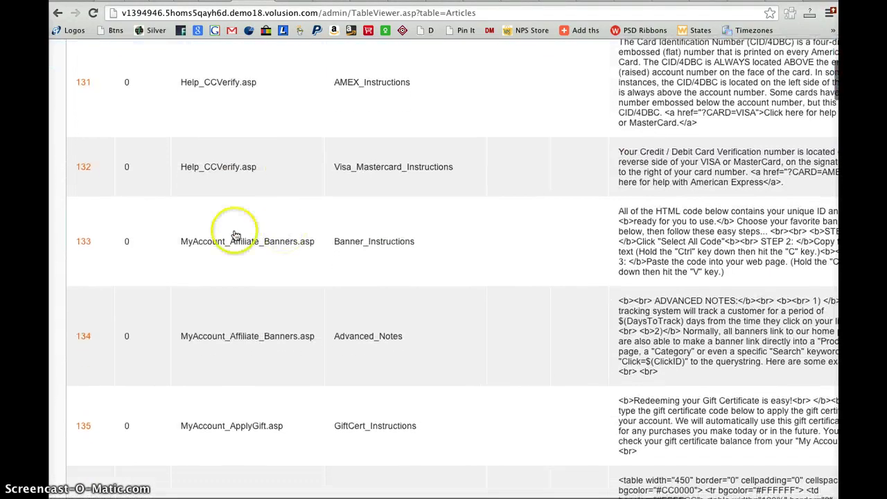
{"action": "left_click", "coordinate": [84, 245]}
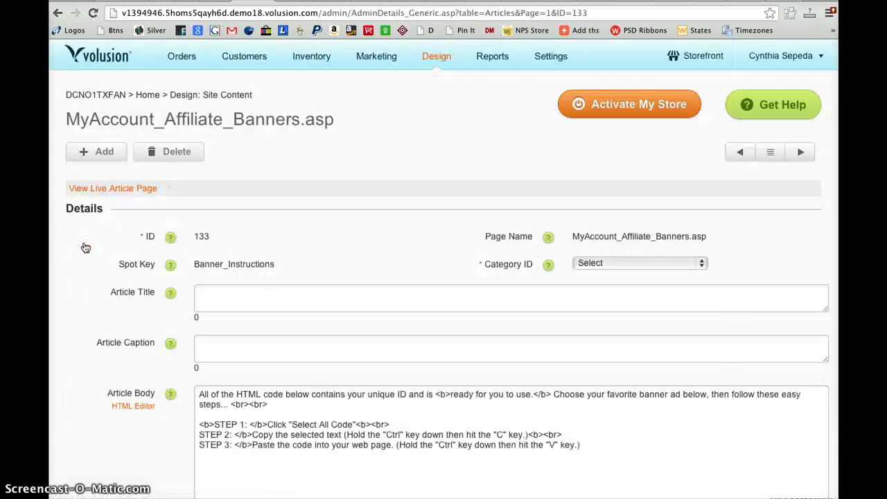
{"action": "left_click", "coordinate": [59, 14]}
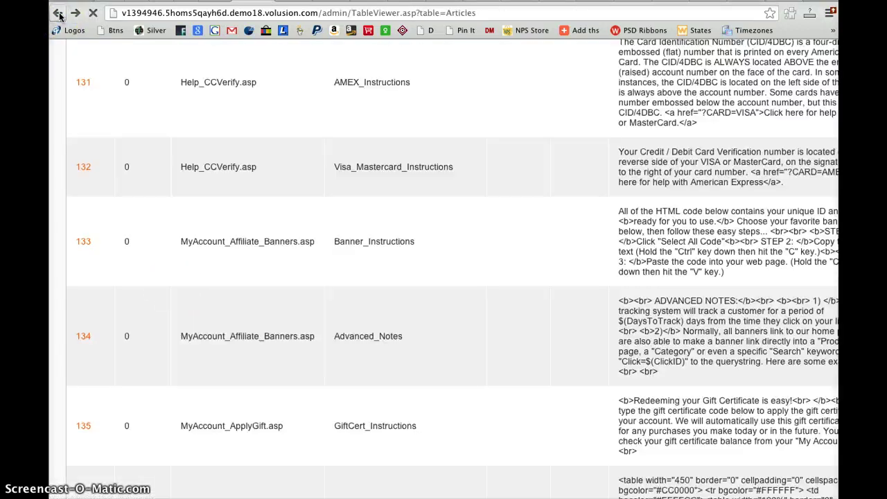